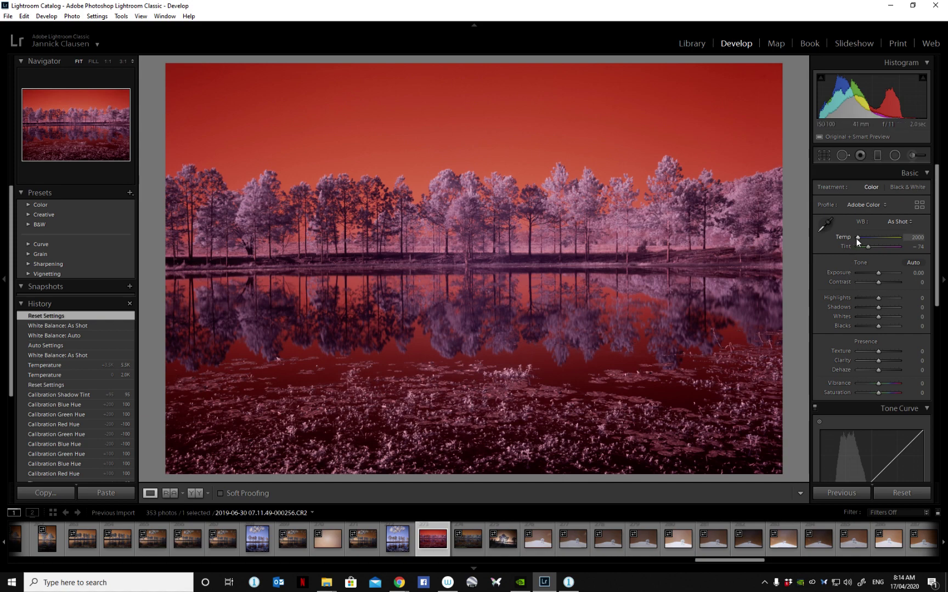
- Set Lightroom's white balance temperature to its 2000 K minimum, then move to Capture One
drag(857, 238, 823, 250)
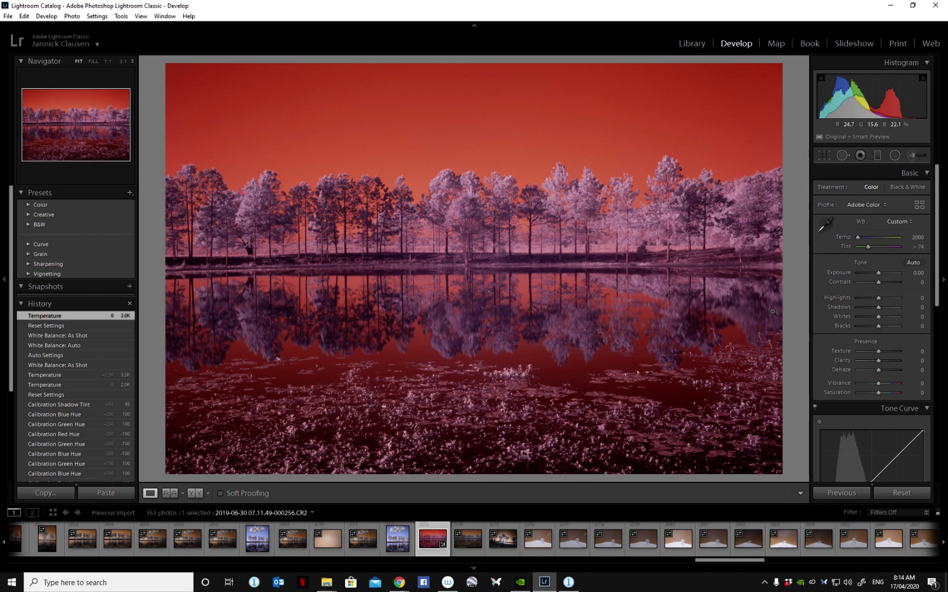
click(570, 583)
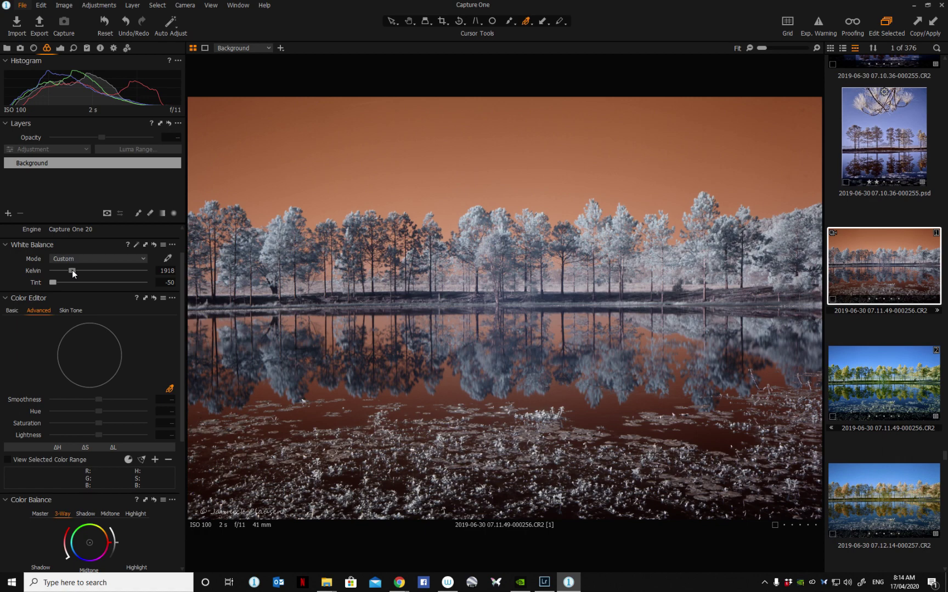
- Set Capture One's white balance to 2105 K and sample the orange sky as a colour range
mouse_move(72, 270)
mouse_down()
mouse_move(37, 273)
mouse_move(160, 282)
mouse_move(74, 283)
mouse_up()
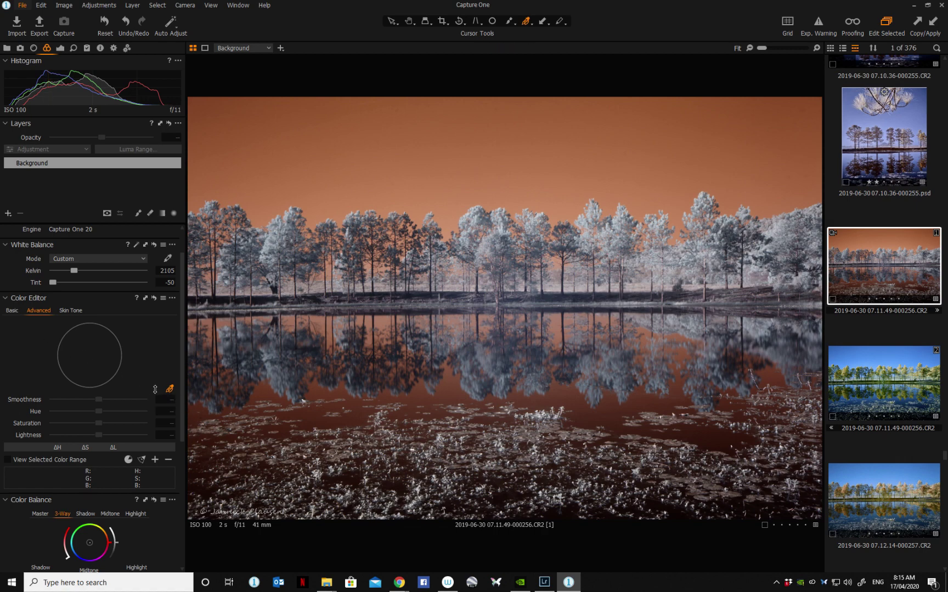
click(503, 145)
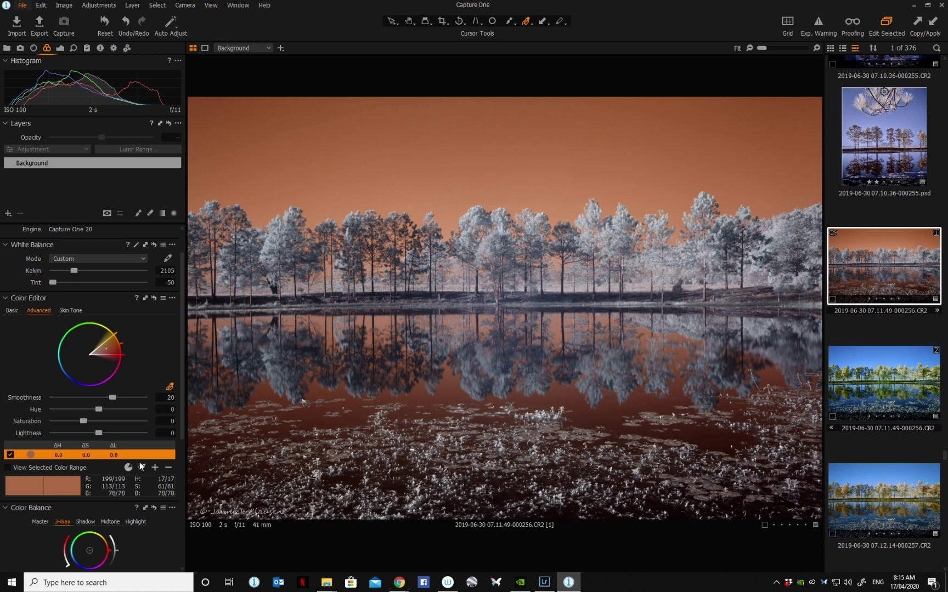
- Give the sampled sky range Smoothness 30, a wider hue wedge and a -30 hue shift
drag(113, 397, 152, 400)
drag(108, 338, 103, 376)
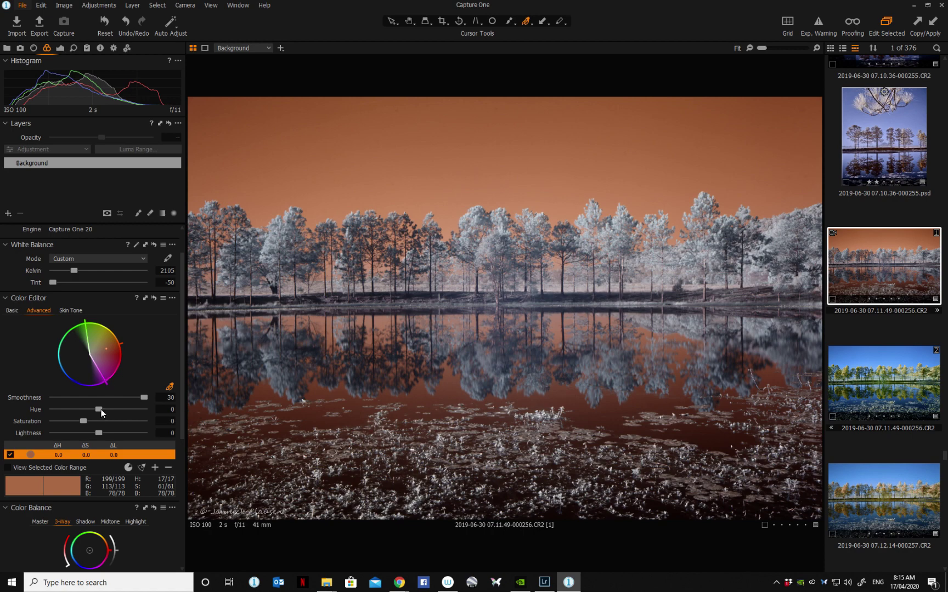
drag(101, 410, 42, 412)
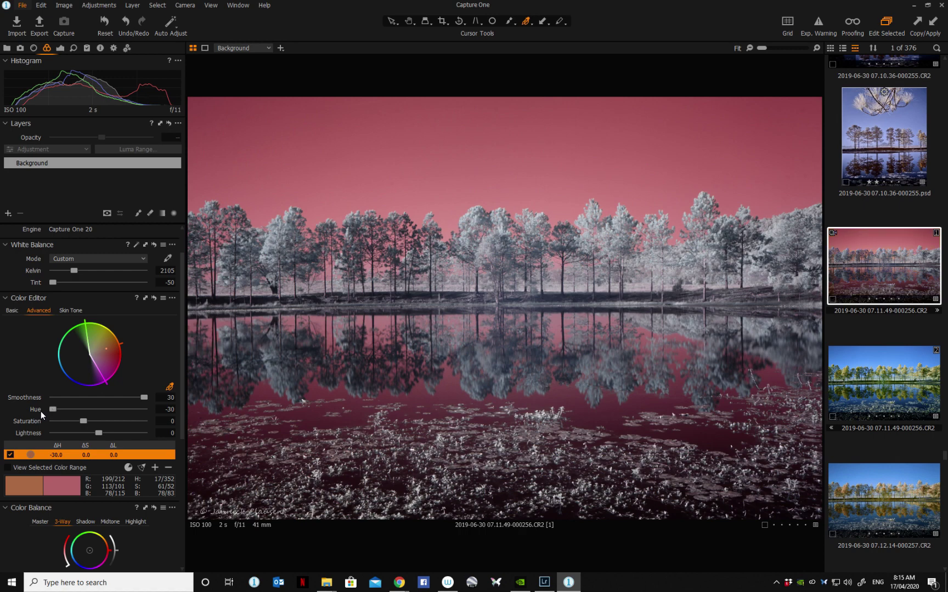
- Add a second sky range with Smoothness 30, Hue -30 and a wedge widened from green to magenta
click(499, 137)
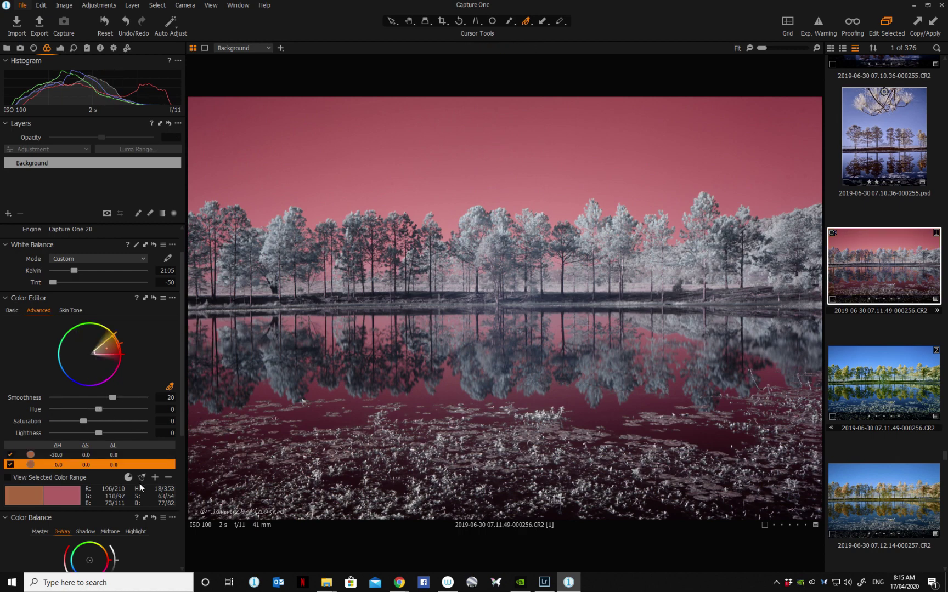
drag(114, 397, 175, 401)
drag(99, 409, 52, 409)
drag(99, 338, 86, 324)
drag(118, 359, 105, 377)
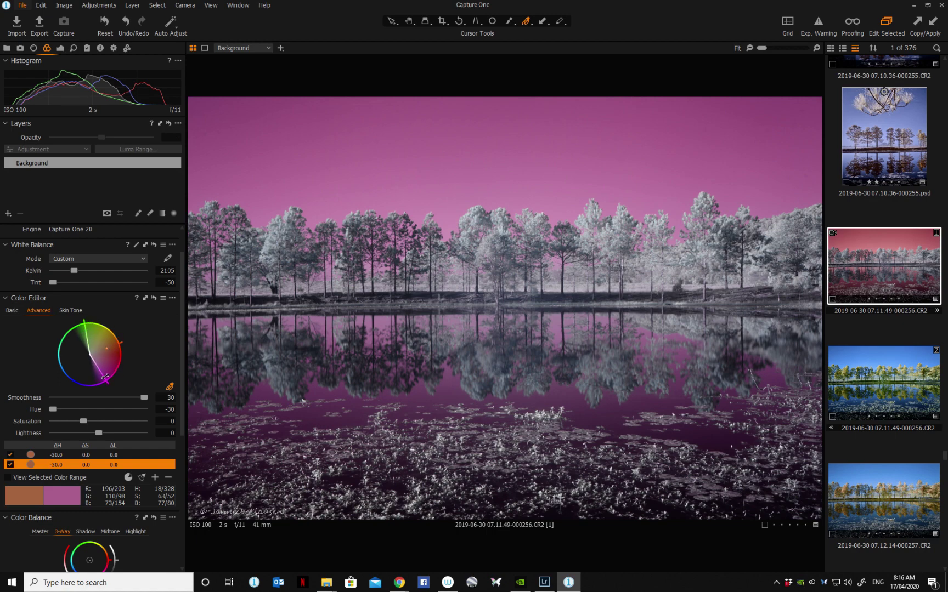
- Add a third sky colour range, fully smoothed, with a widened hue span
click(506, 144)
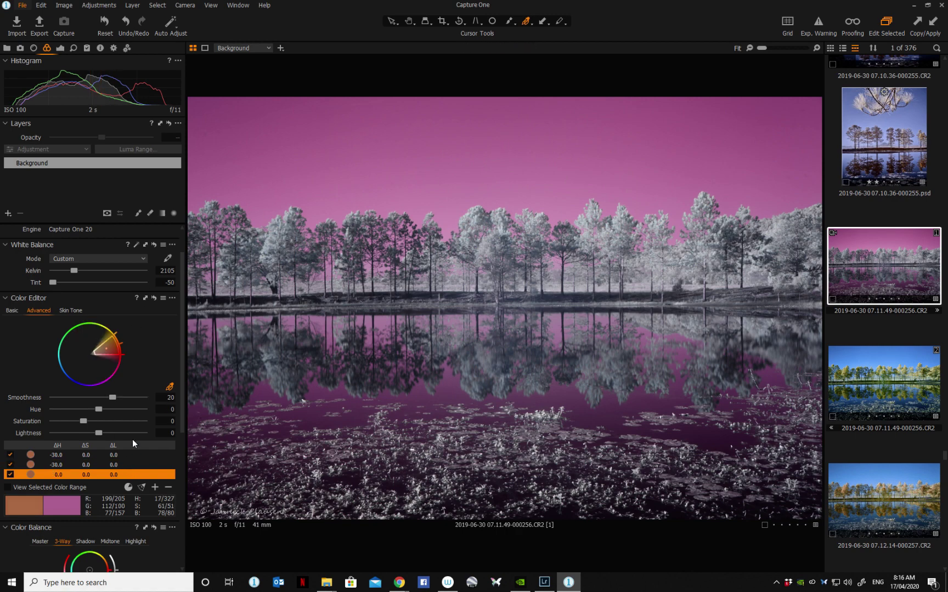
drag(112, 398, 56, 410)
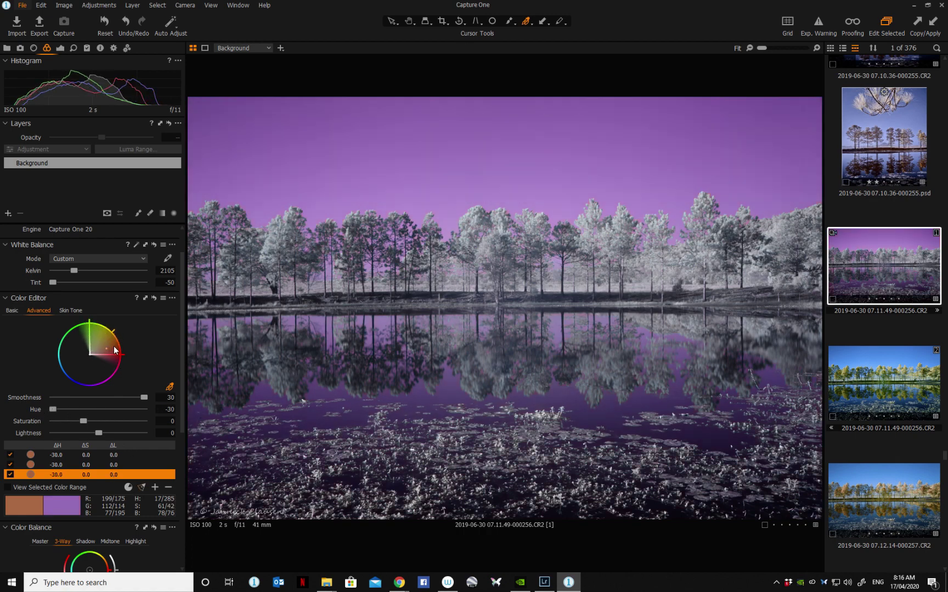
drag(113, 354, 99, 375)
- Add a fourth sky range shifted -30 in hue with a widened wedge, then view variant 2
click(513, 147)
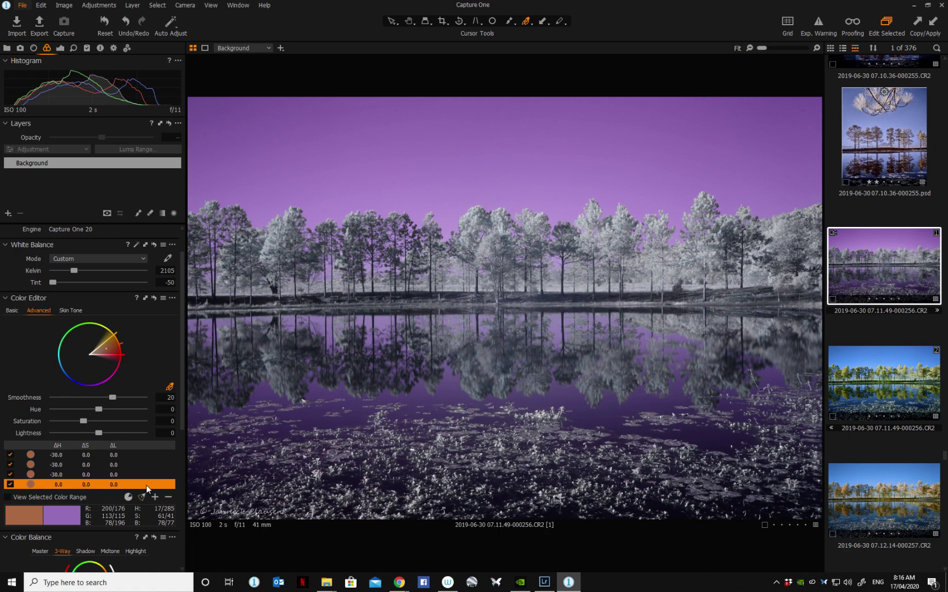
drag(113, 399, 58, 410)
drag(117, 340, 91, 323)
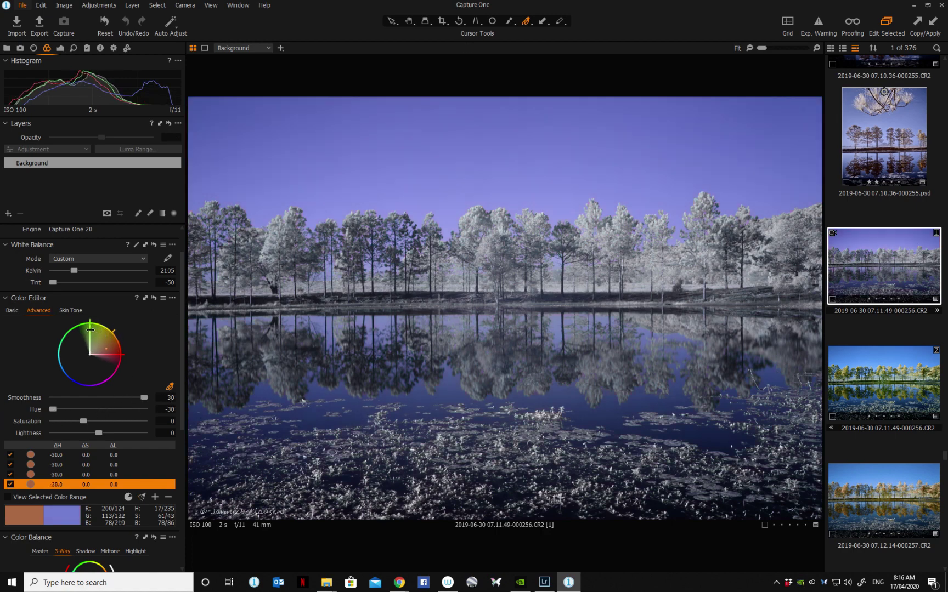
drag(119, 360, 103, 375)
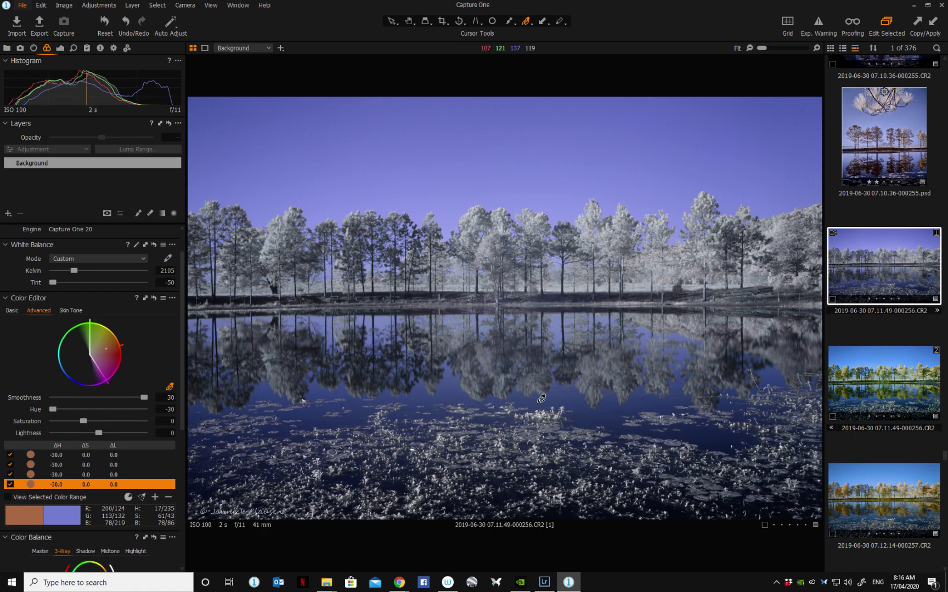
click(873, 380)
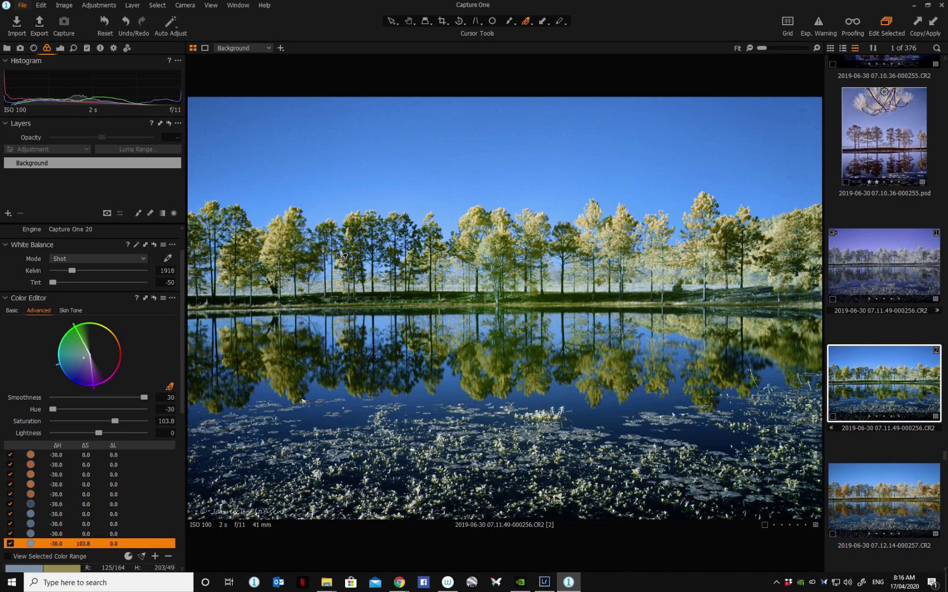
- Sample the yellow-green trees as a range with Smoothness 30, Hue -30 and a widened wedge
click(273, 243)
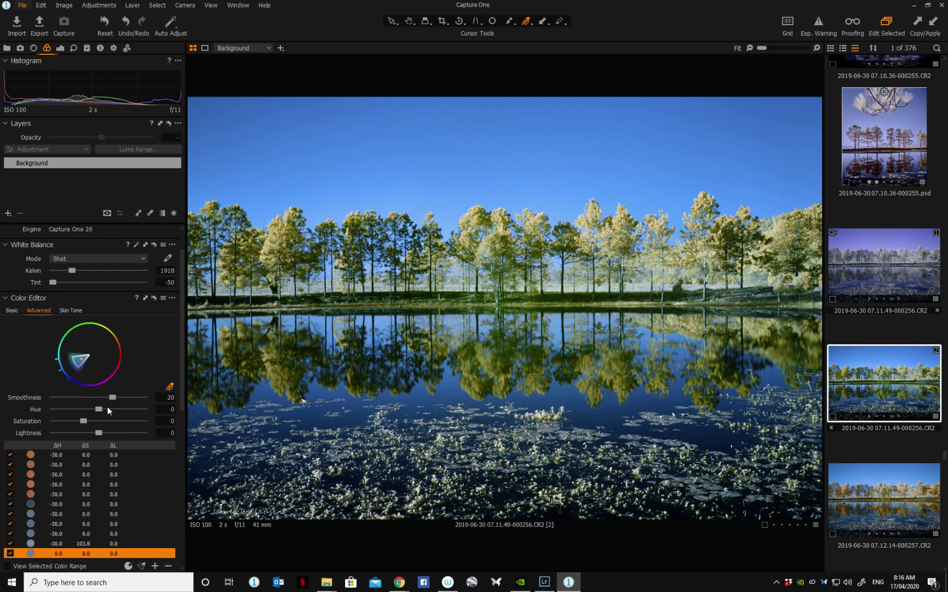
drag(112, 397, 182, 397)
drag(99, 408, 46, 410)
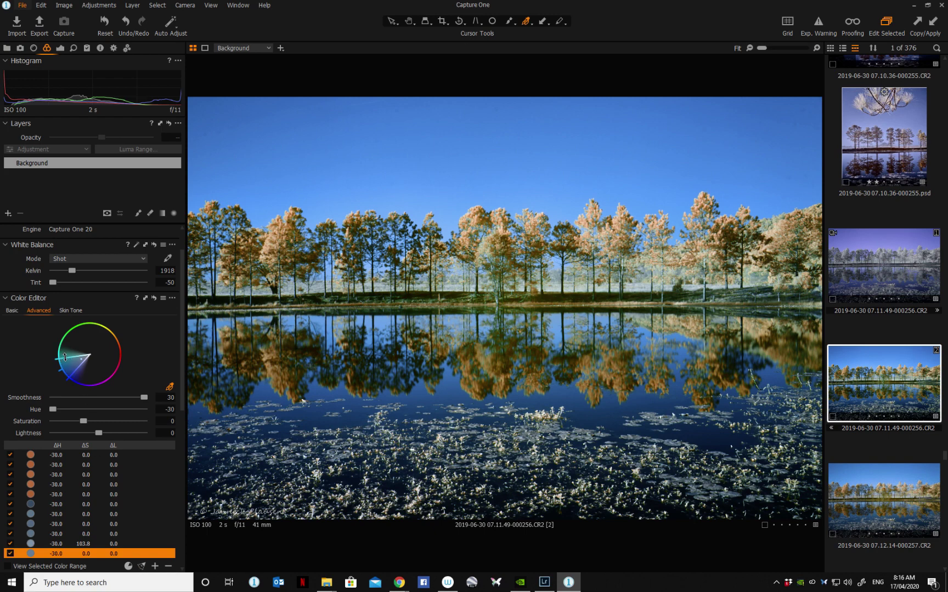
drag(64, 357, 64, 331)
drag(72, 374, 88, 385)
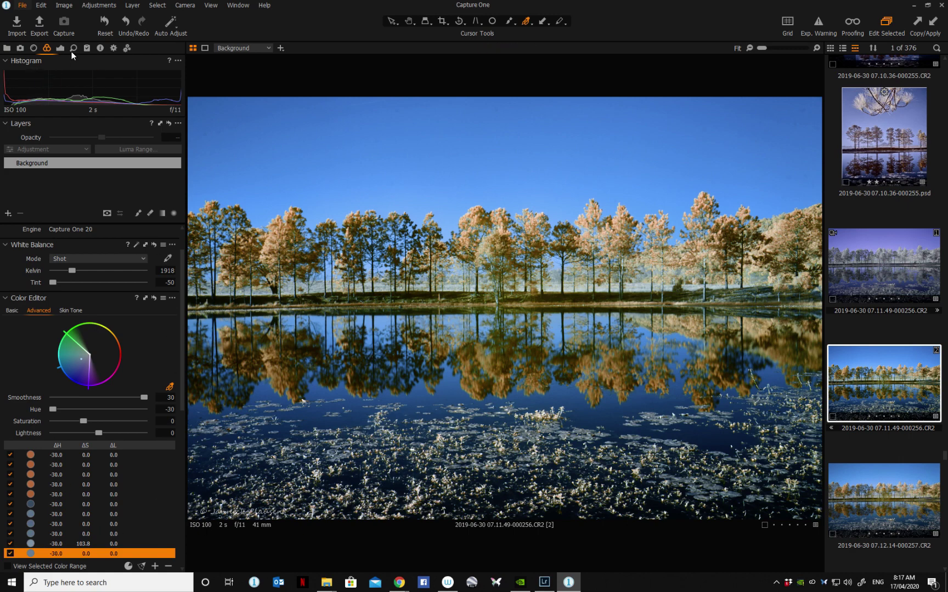
- Copy the second variant's adjustments to the Adjustments Clipboard
click(87, 47)
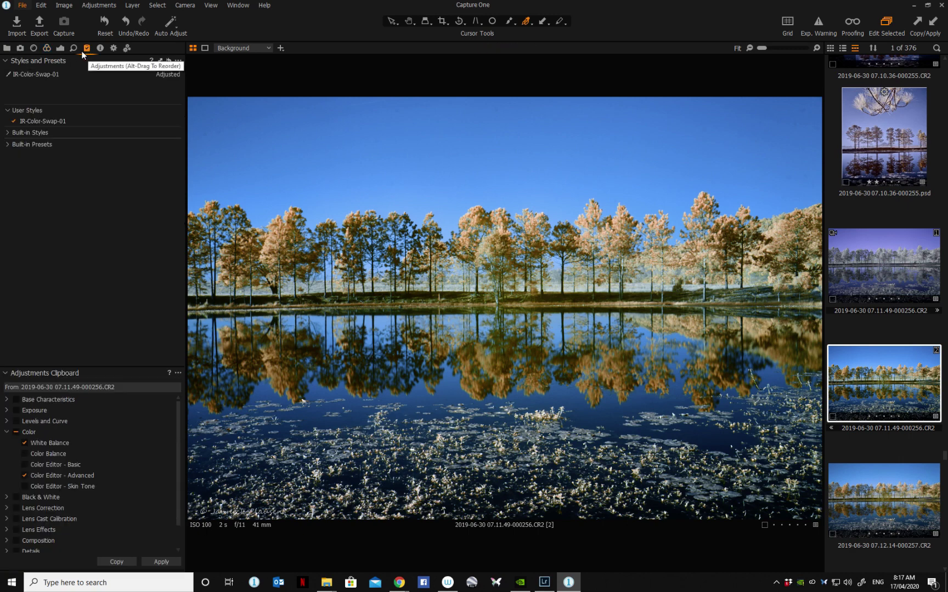
click(124, 560)
click(153, 561)
- Start saving the adjustments as a style, editing the IR-Color-Swap-01 name to drop its trailing 1
click(178, 373)
click(134, 482)
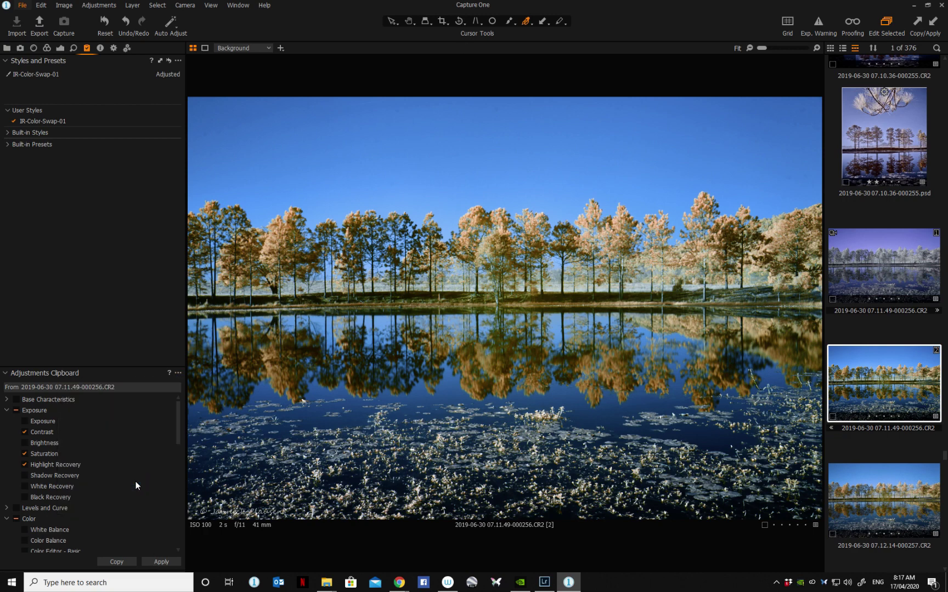
click(602, 296)
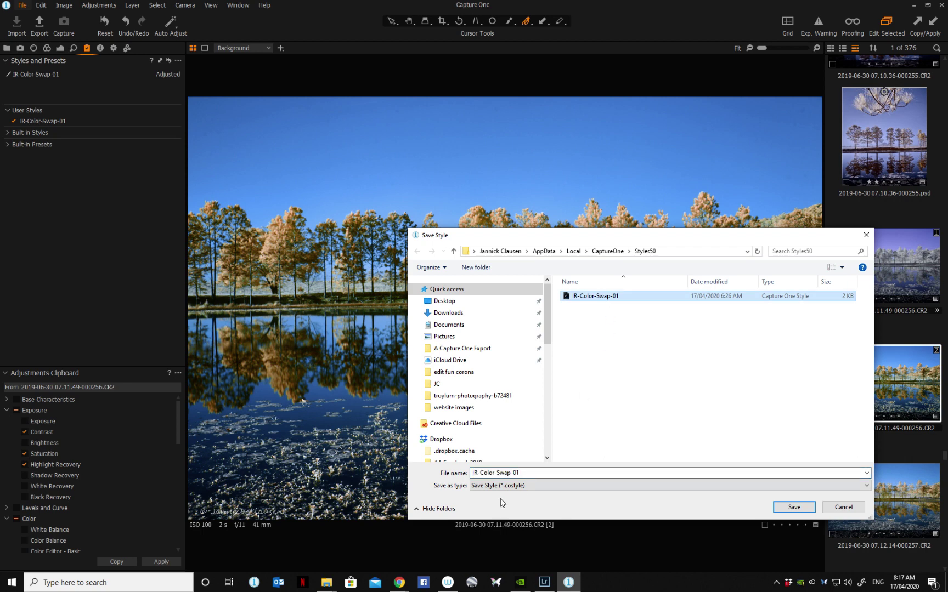
click(522, 473)
key(BackSpace)
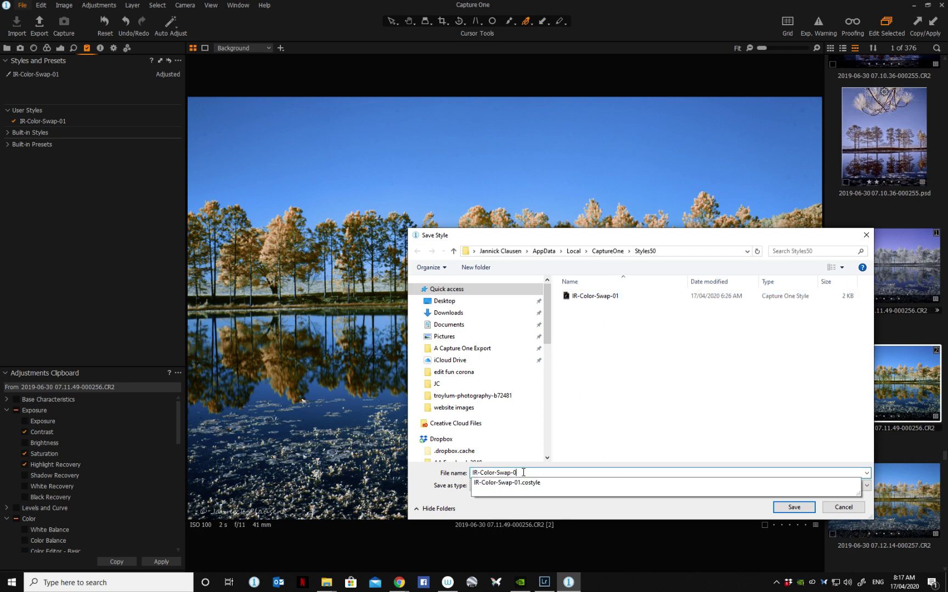
- Save the style as IR-Color-Swap-02, then reset variant 1 and apply IR-Color-Swap-02 to it
text(2)
click(794, 508)
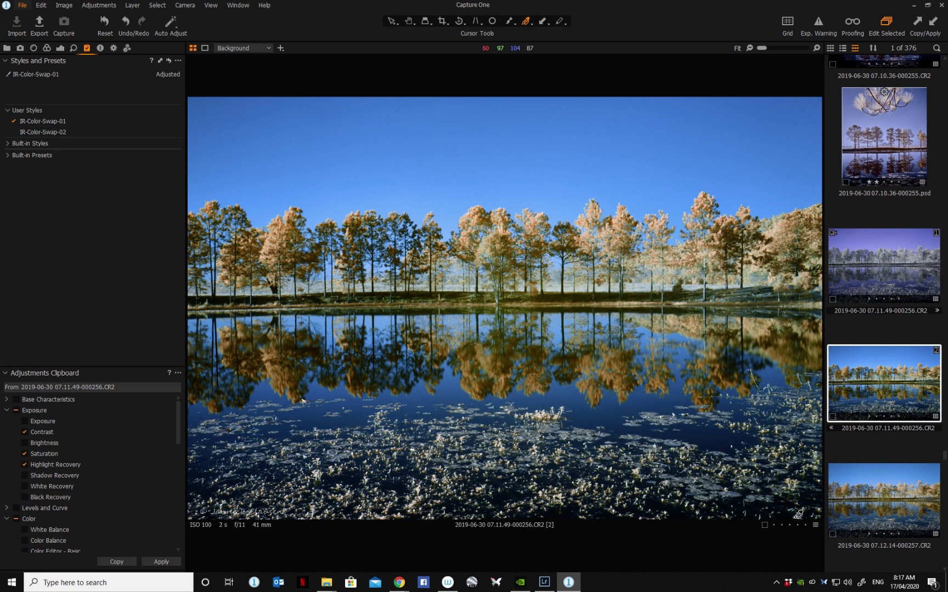
click(864, 314)
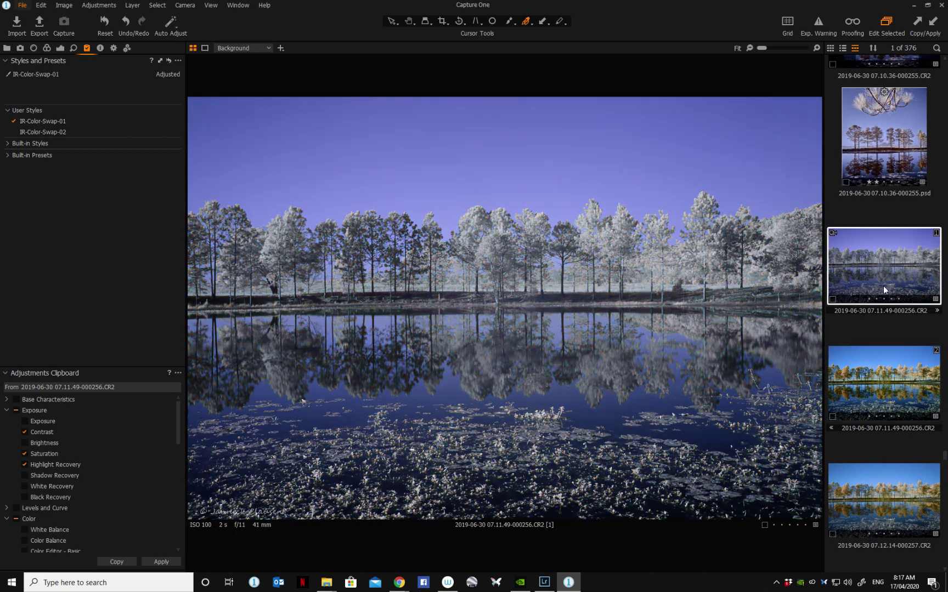
click(107, 23)
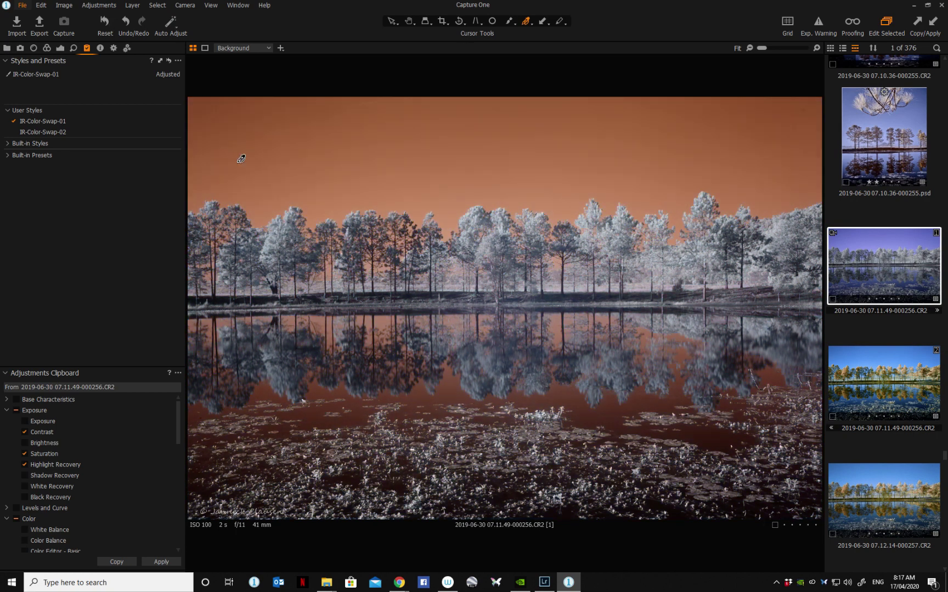
click(67, 131)
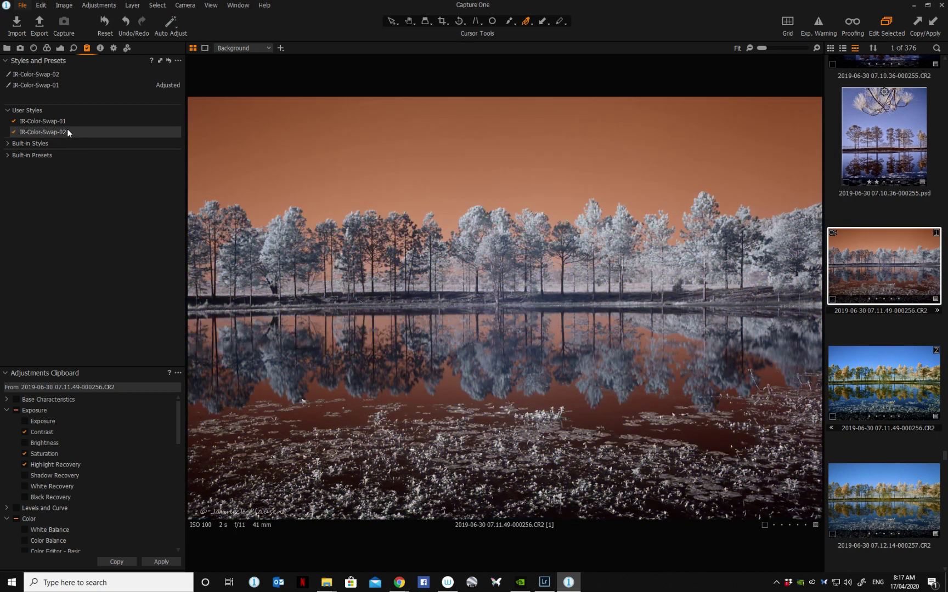